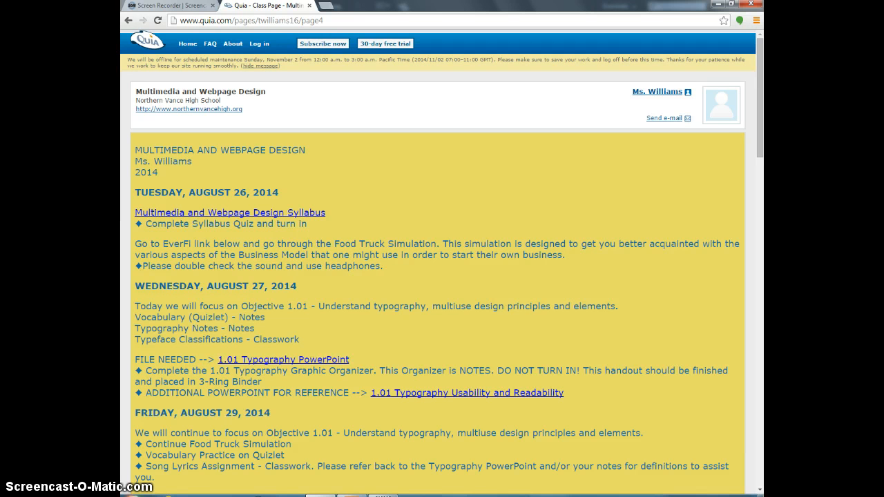
pyautogui.moveTo(351, 495)
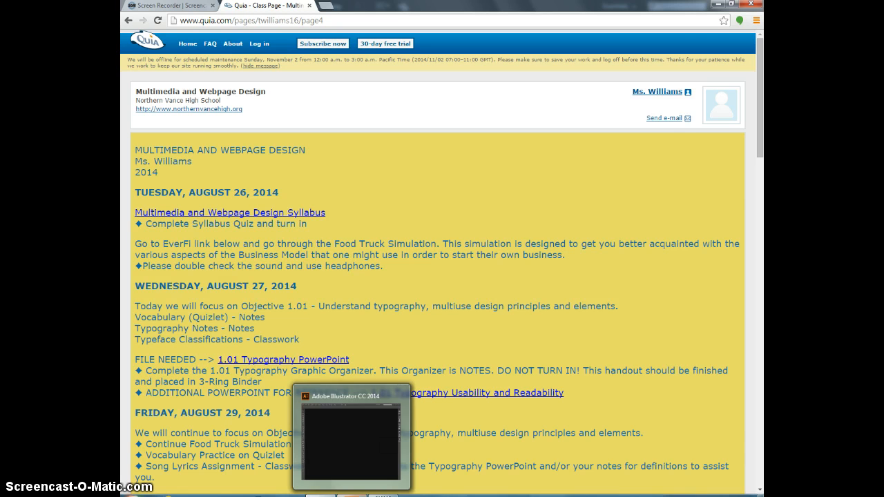
pyautogui.click(134, 495)
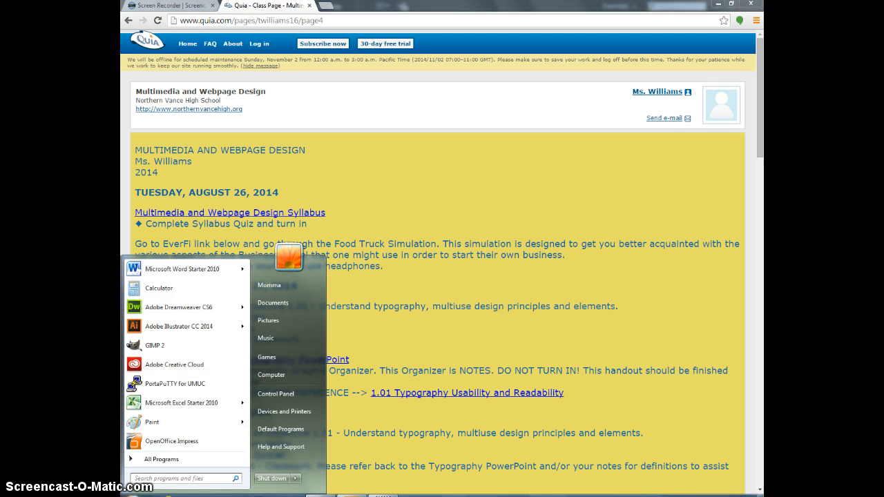
pyautogui.moveTo(174, 334)
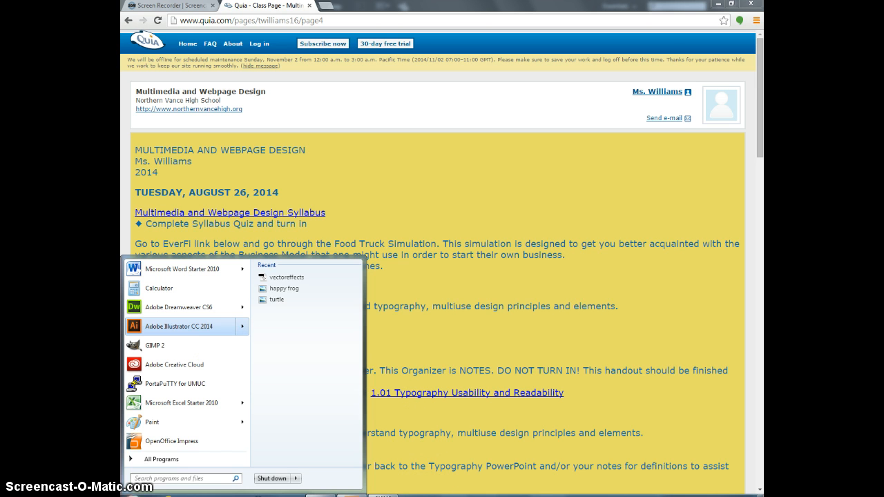
pyautogui.click(353, 495)
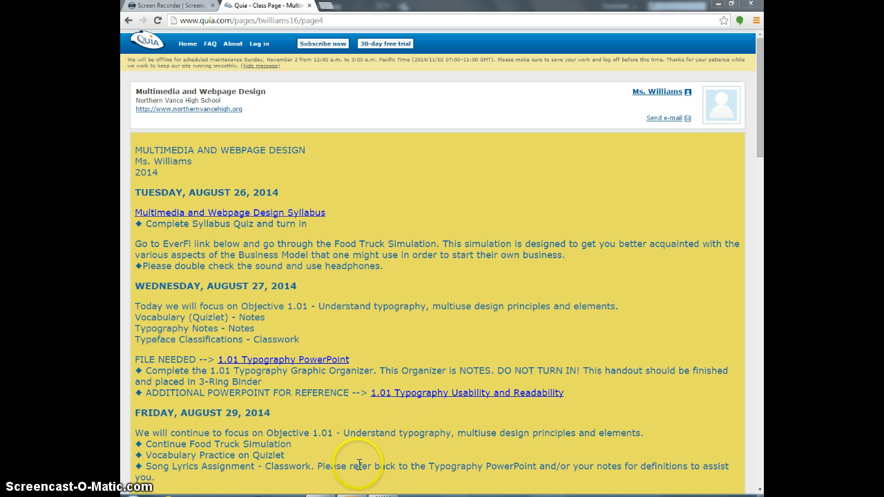
pyautogui.moveTo(321, 495)
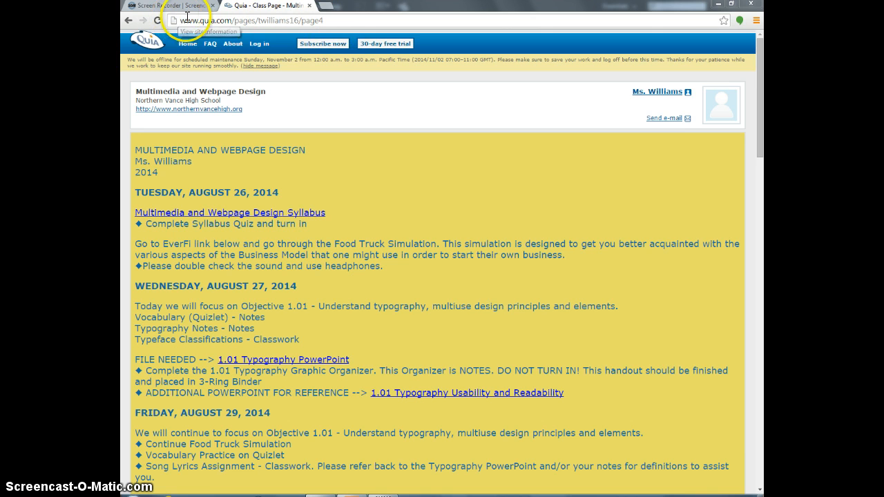
# Step: Download the vector effects activity file linked under October 30, 2014 on the class page
pyautogui.moveTo(762, 101); pyautogui.dragTo(760, 404)
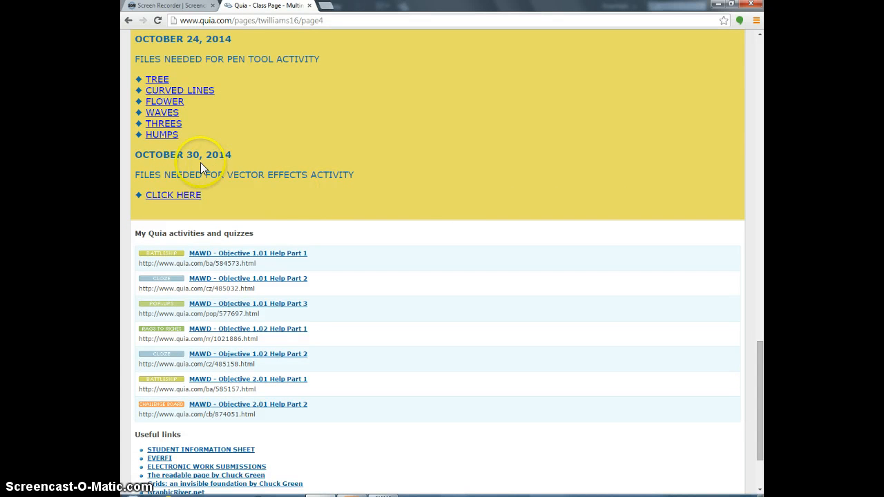
pyautogui.click(198, 199)
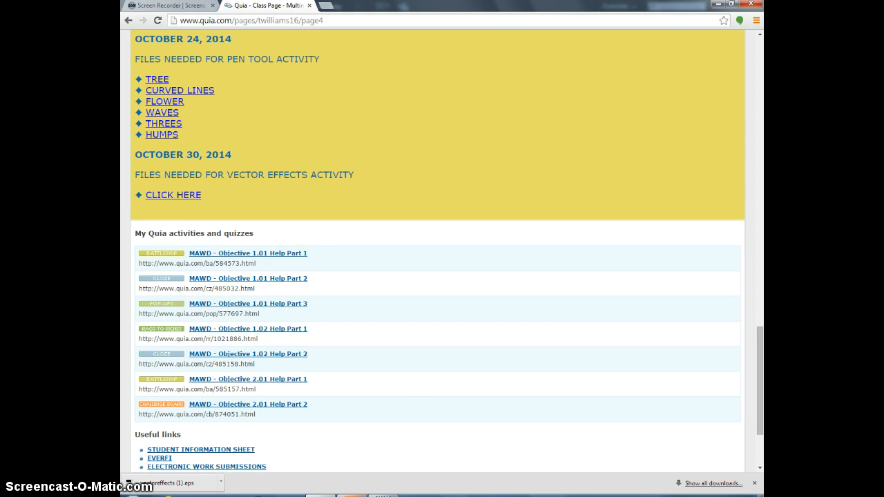
# Step: Switch to Adobe Illustrator and open the vectoreffects EPS file from the Downloads folder
pyautogui.moveTo(351, 494)
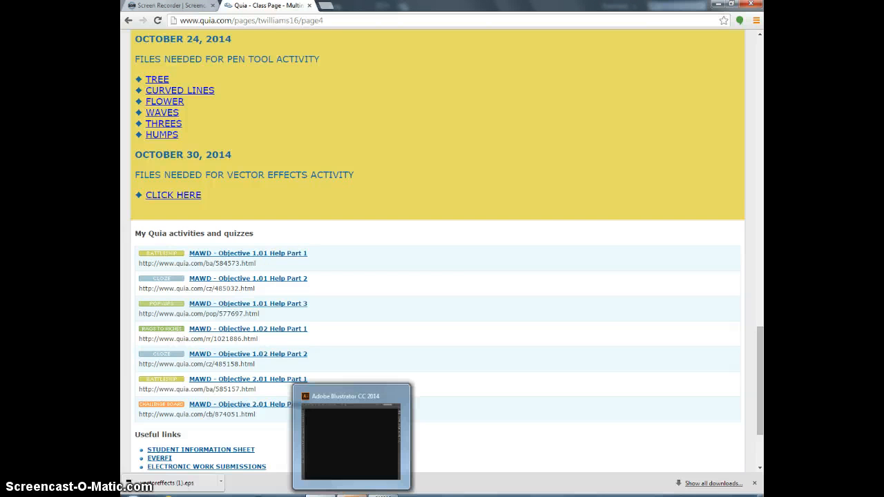
pyautogui.click(351, 494)
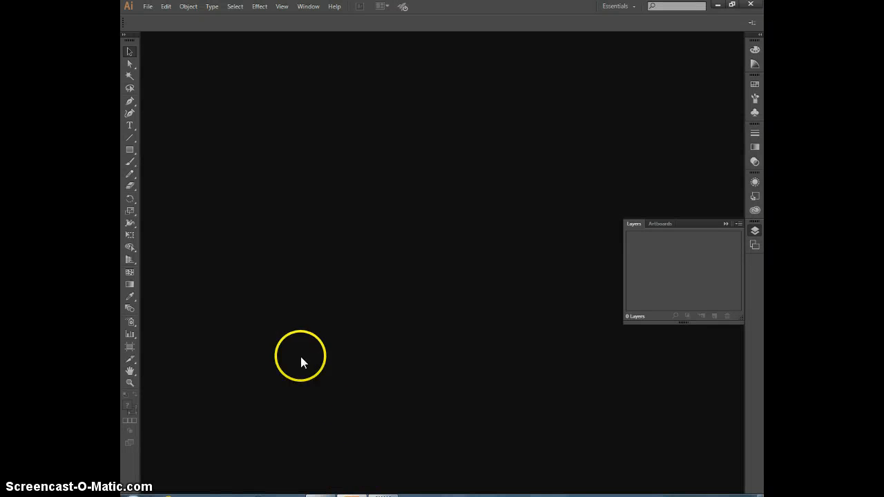
pyautogui.click(148, 8)
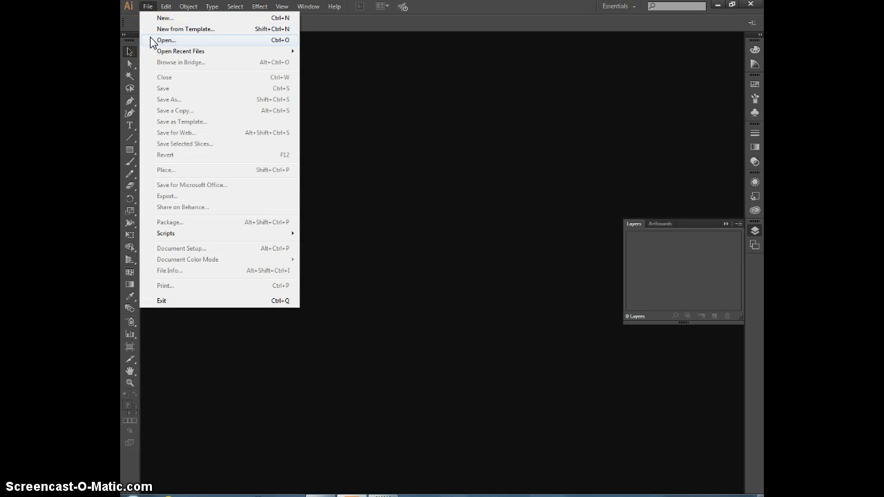
pyautogui.click(152, 40)
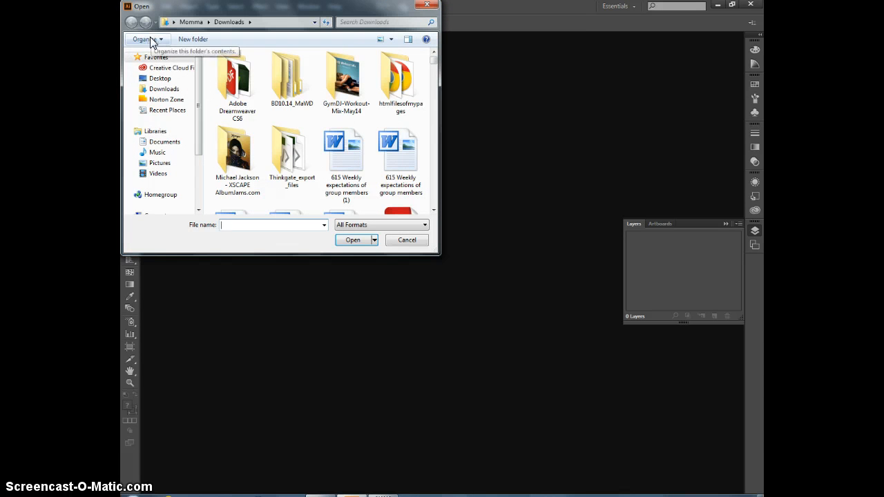
pyautogui.click(169, 90)
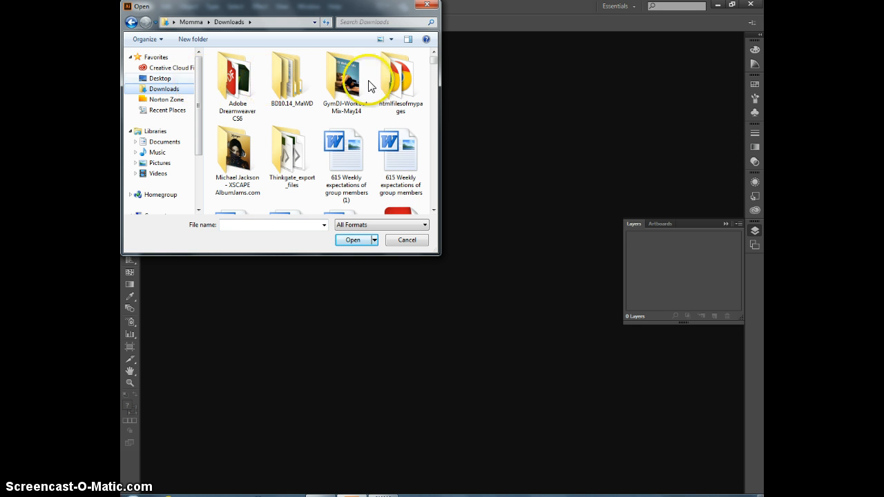
pyautogui.moveTo(432, 64); pyautogui.dragTo(430, 192)
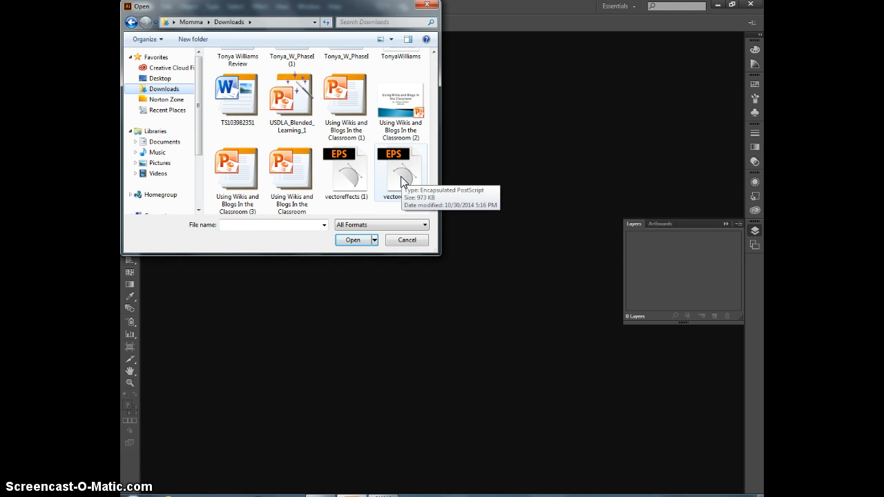
pyautogui.click(401, 177)
pyautogui.click(365, 240)
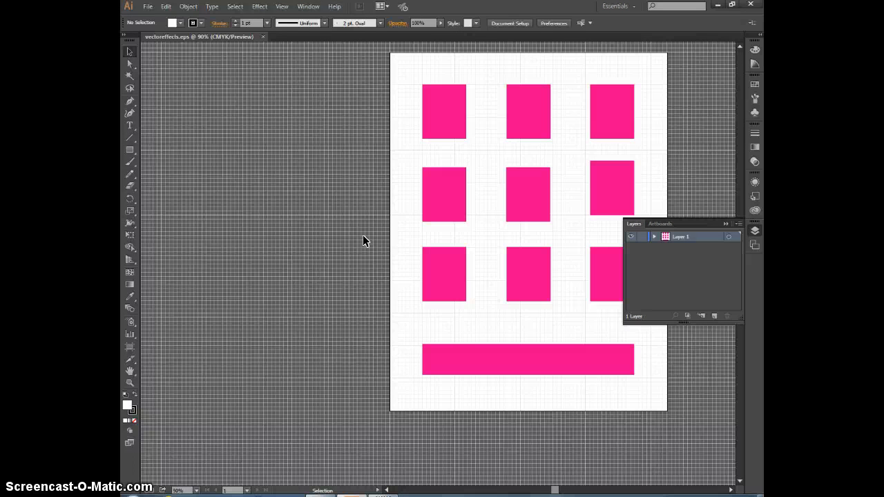
# Step: Start a Bulge warp on the first rectangle of the top row with vertical orientation and a bend of -20%
pyautogui.click(731, 491)
pyautogui.click(731, 491)
pyautogui.click(732, 492)
pyautogui.click(732, 491)
pyautogui.click(732, 491)
pyautogui.click(732, 491)
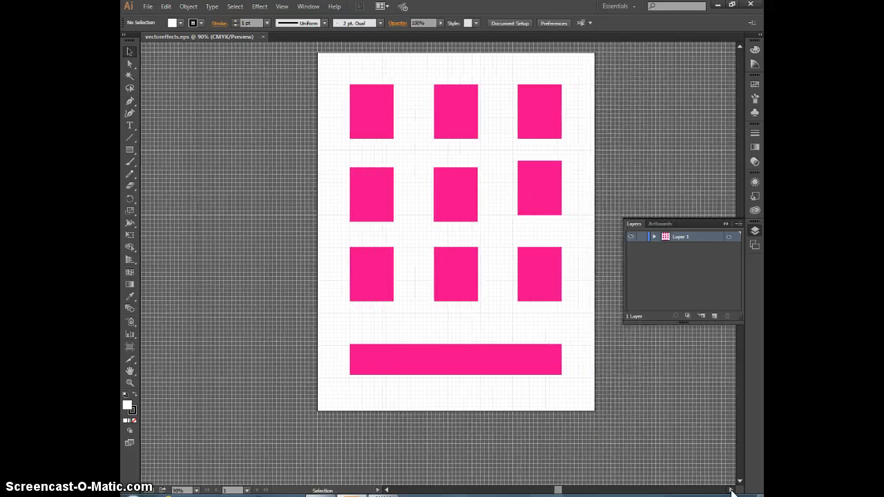
pyautogui.click(731, 492)
pyautogui.click(732, 491)
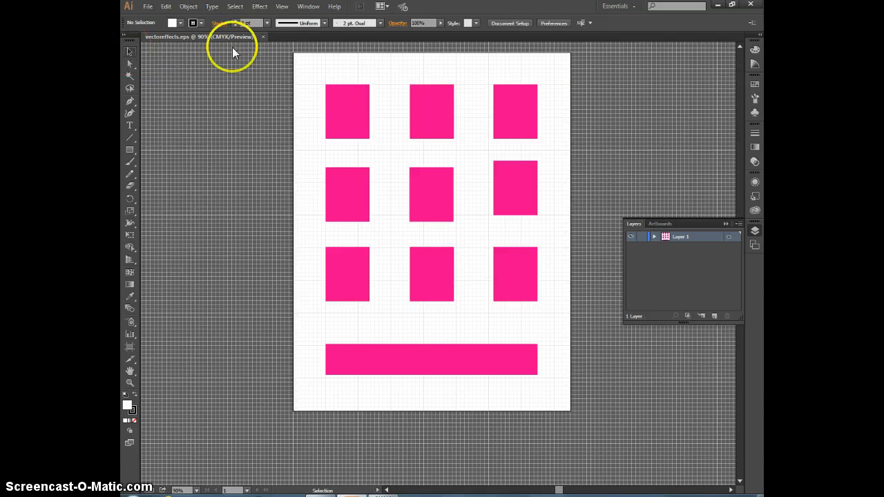
pyautogui.click(352, 110)
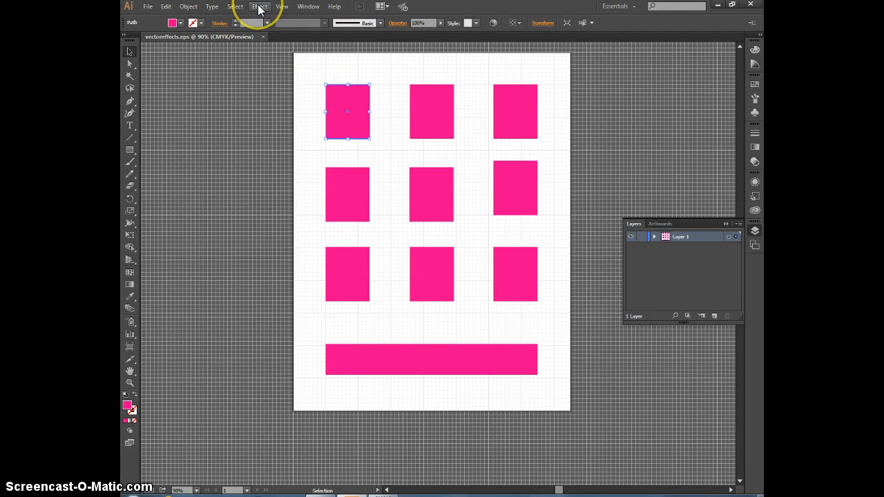
pyautogui.click(260, 8)
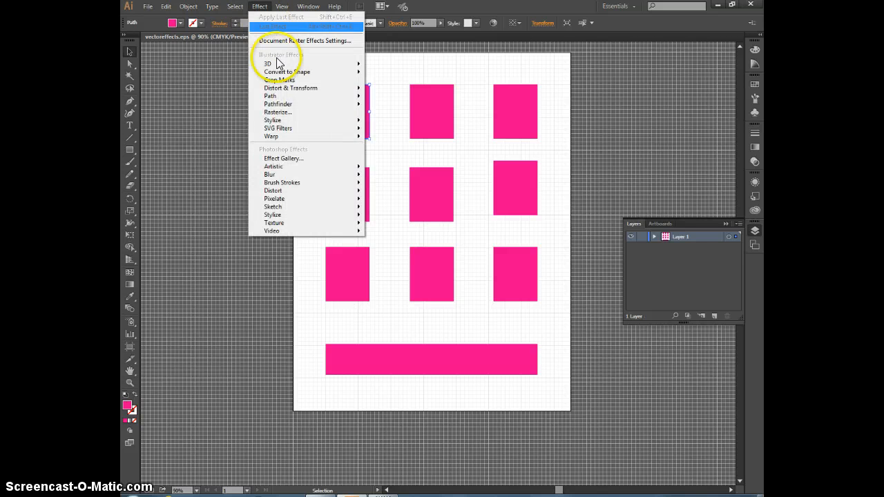
pyautogui.moveTo(283, 136)
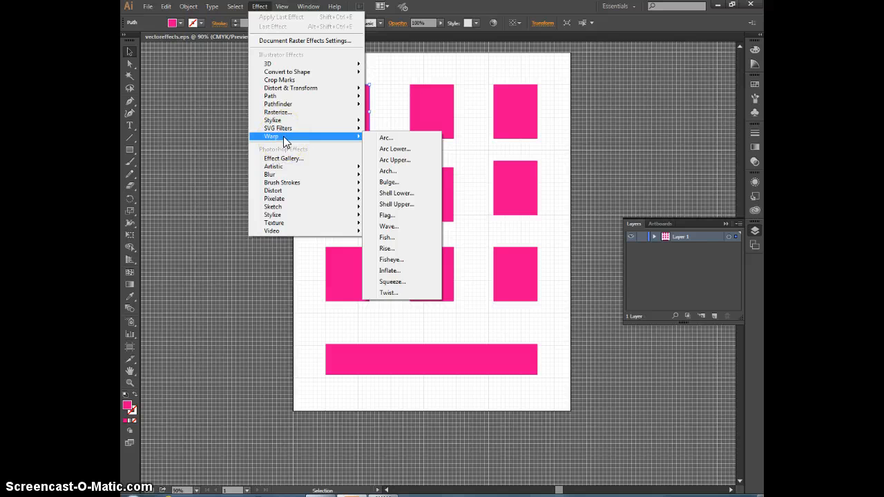
pyautogui.click(388, 182)
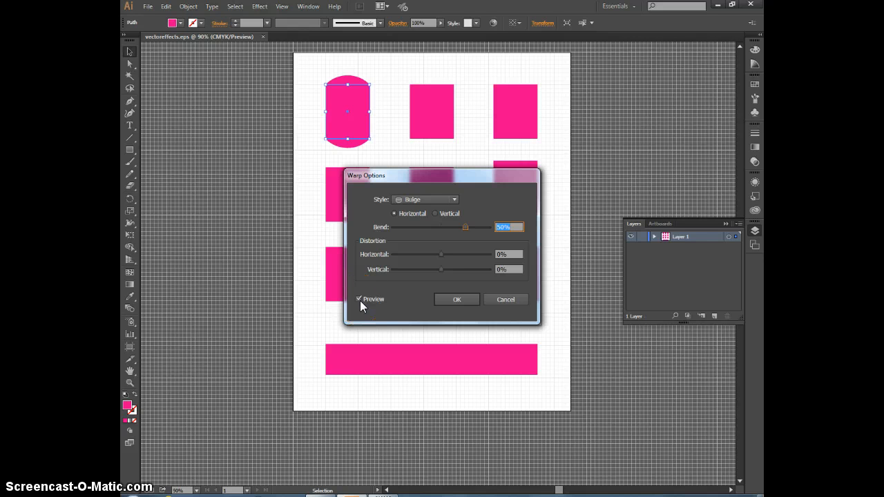
pyautogui.click(434, 214)
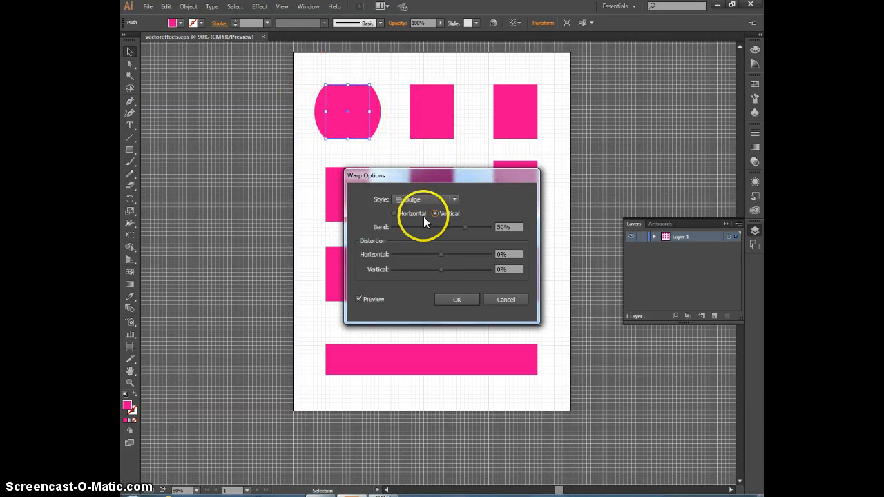
pyautogui.doubleClick(516, 227)
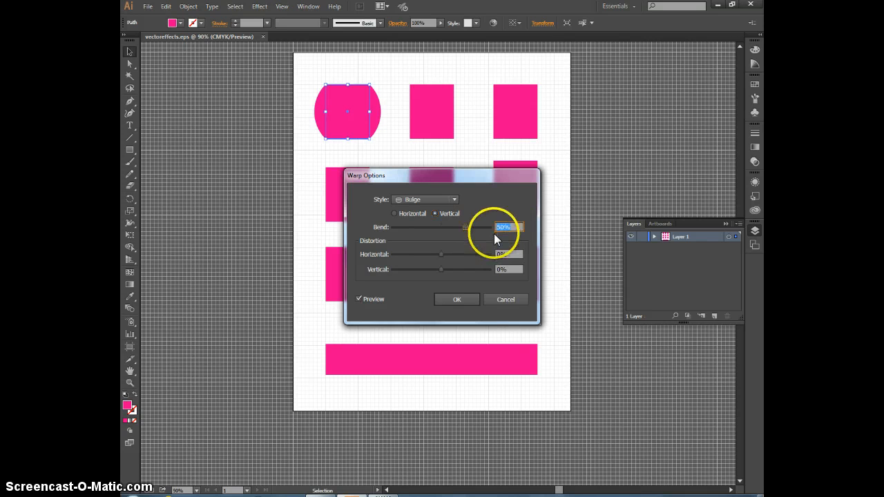
pyautogui.write('-20')
pyautogui.press('Tab')
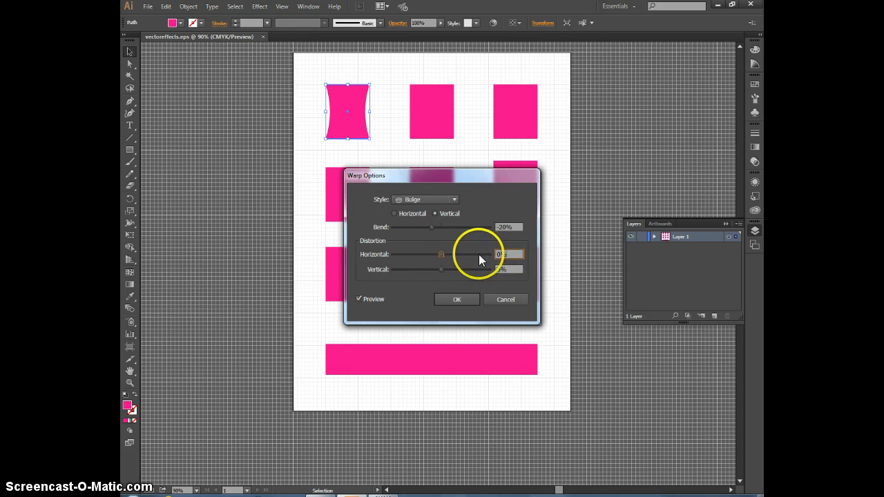
# Step: Set the warp's vertical distortion to 40% and apply the effect to the first rectangle
pyautogui.click(512, 270)
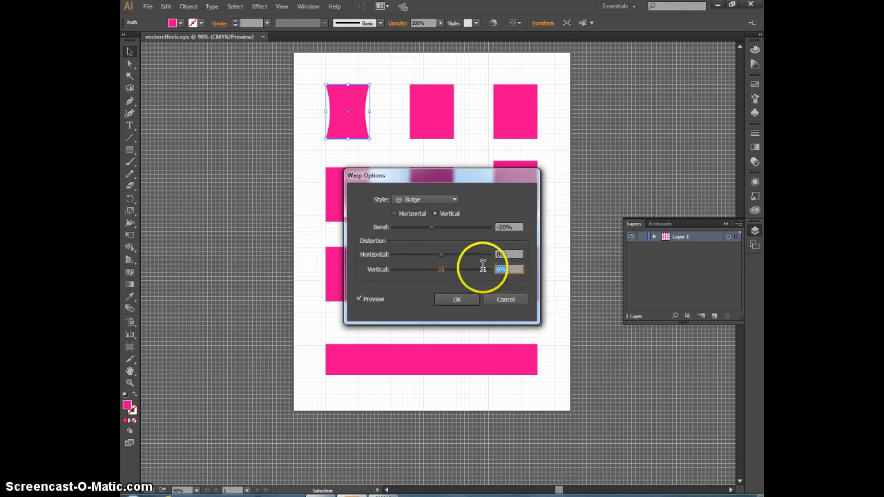
pyautogui.write('40')
pyautogui.click(512, 266)
pyautogui.press('Tab')
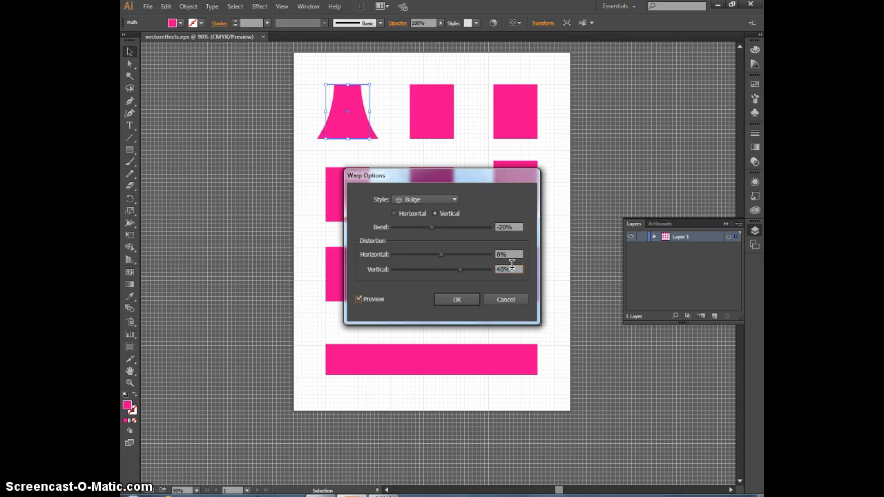
pyautogui.click(510, 254)
pyautogui.click(455, 299)
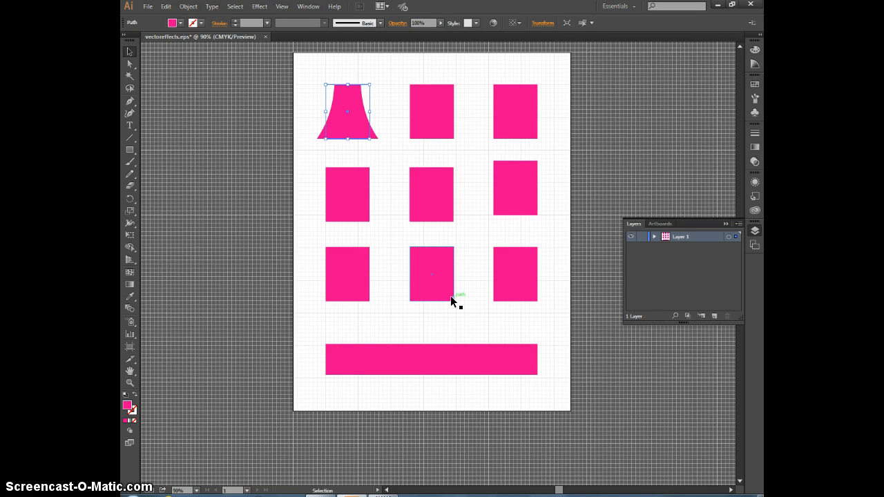
# Step: Apply a vertical Bulge warp to the middle rectangle of the top row with 15% bend and 20% vertical distortion
pyautogui.click(424, 130)
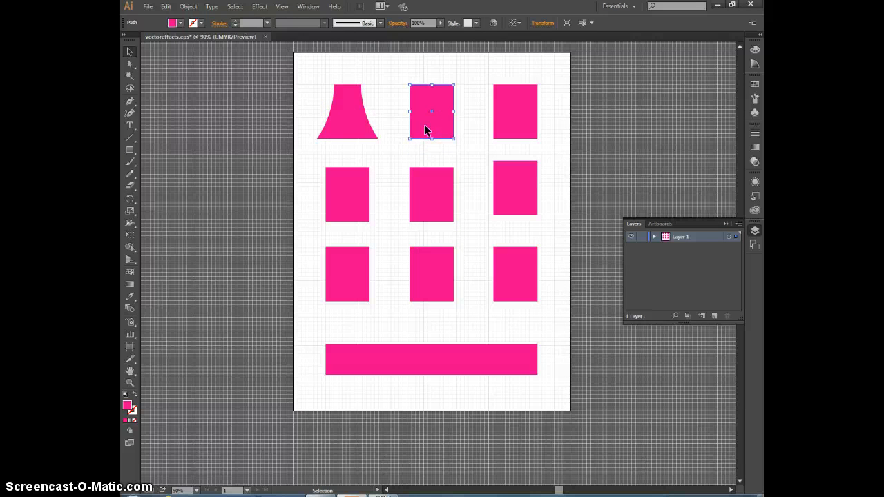
pyautogui.click(260, 7)
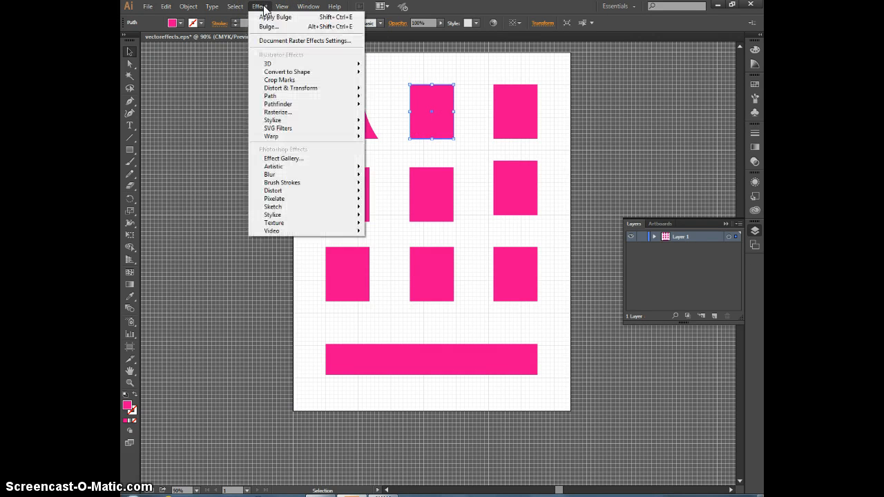
pyautogui.moveTo(289, 137)
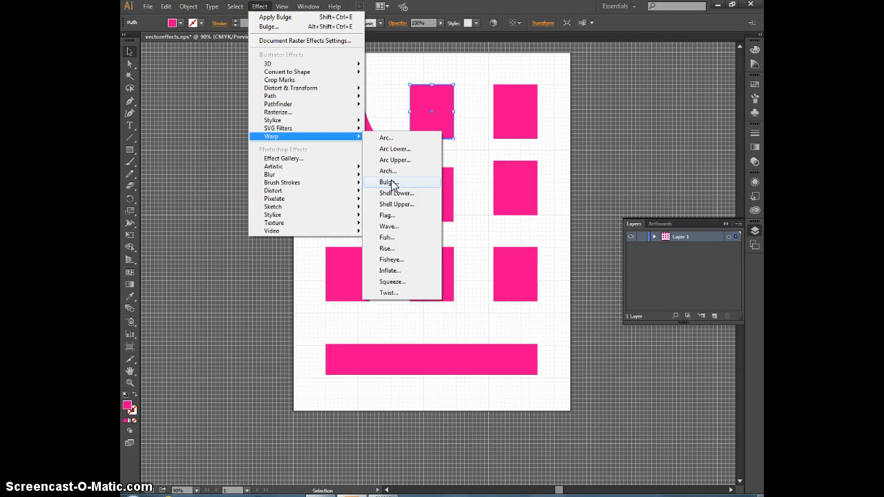
pyautogui.click(387, 182)
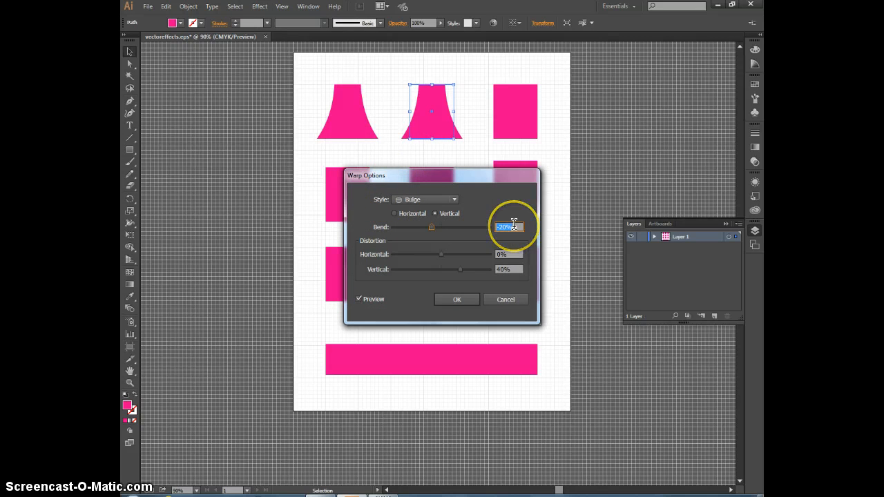
pyautogui.write('15')
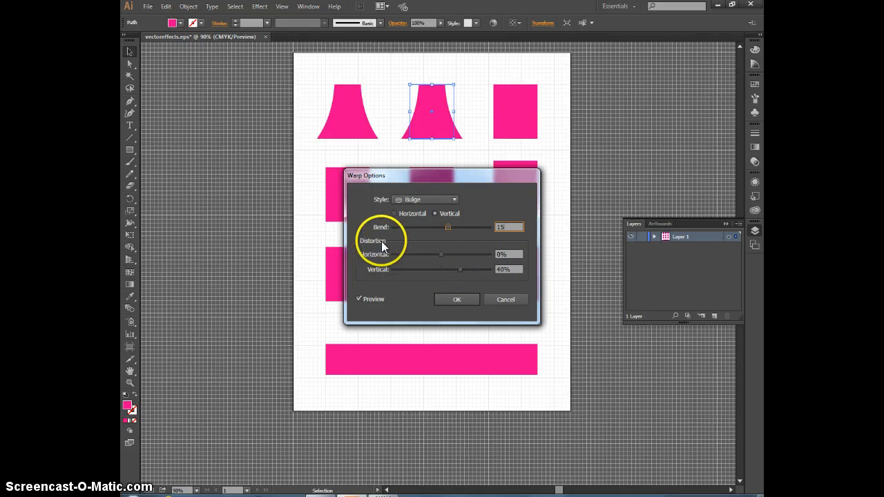
pyautogui.click(509, 269)
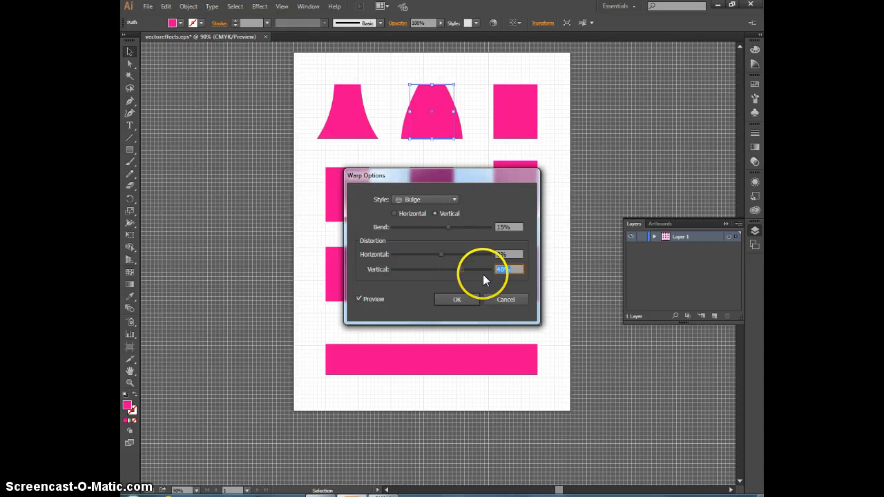
pyautogui.write('20')
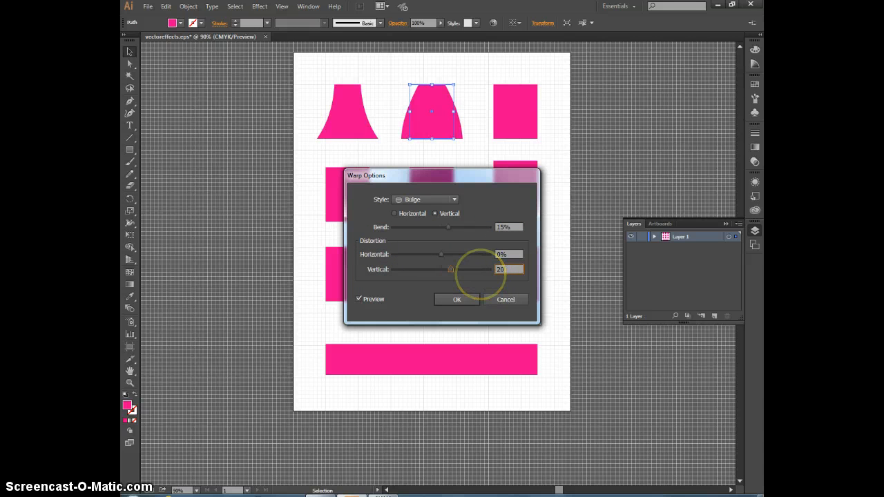
pyautogui.press('Tab')
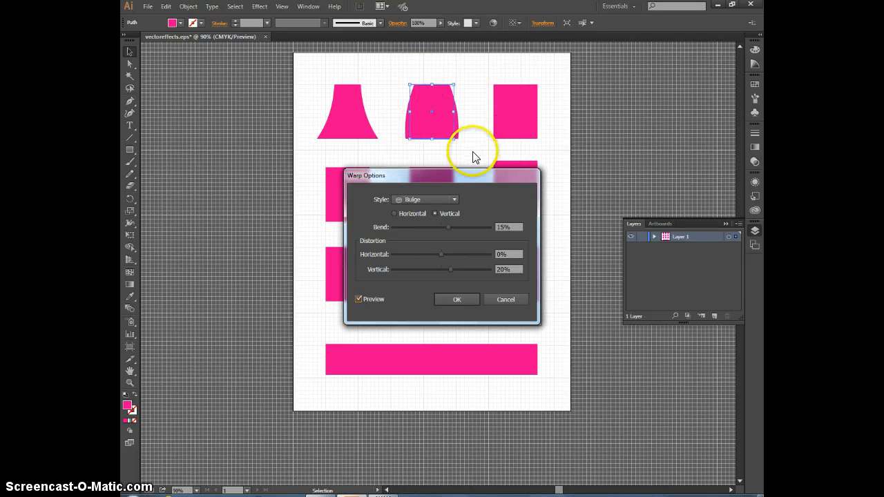
pyautogui.click(470, 299)
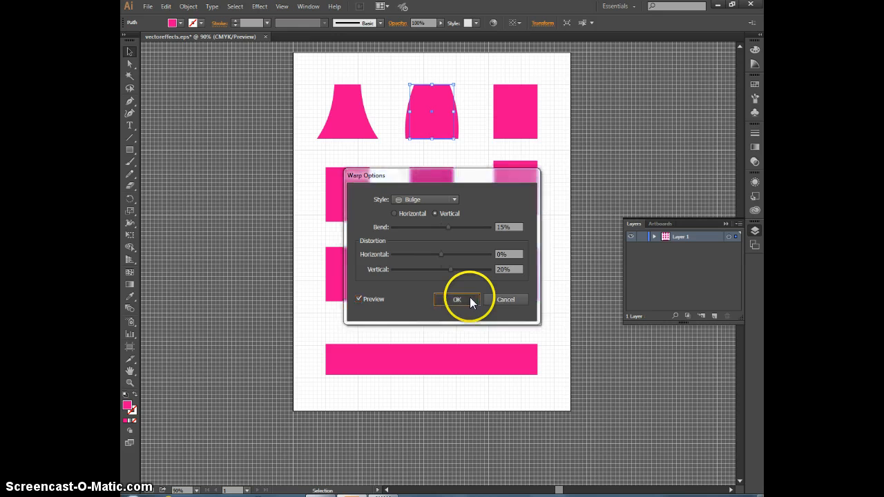